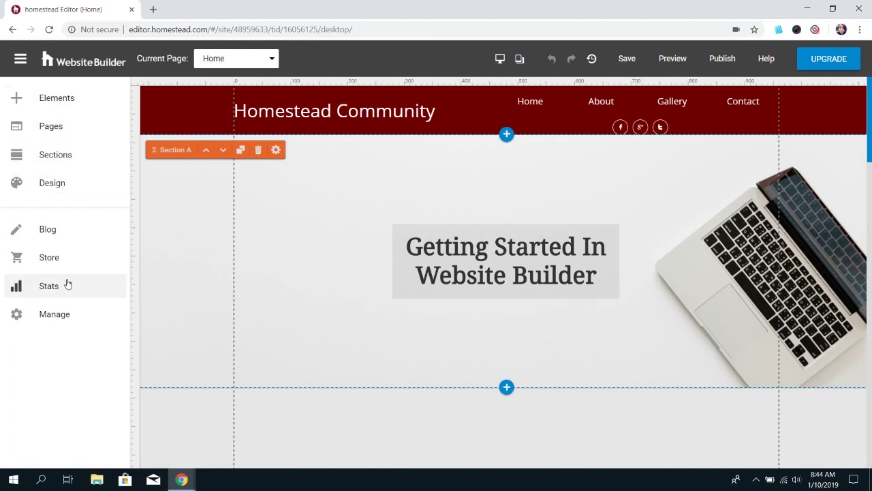
Browse the website element library, including its text elements, and search it for "icon"
{"action": "left_click", "coordinate": [81, 99]}
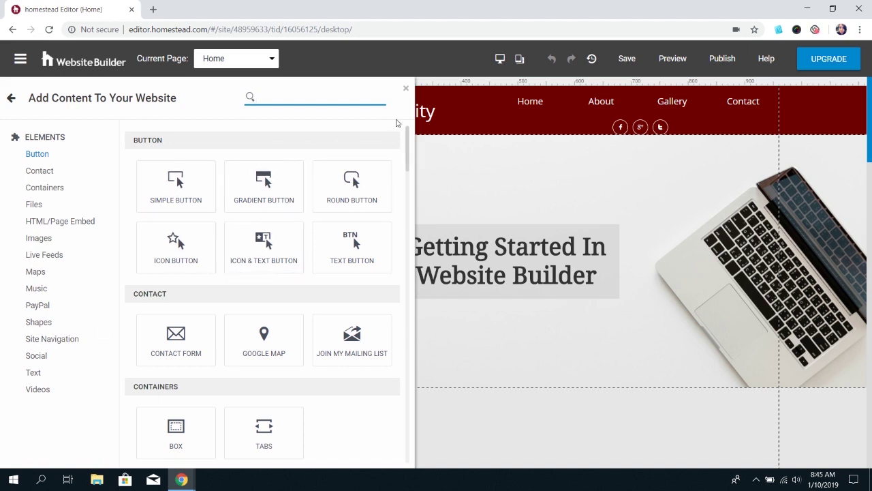
{"action": "scroll", "coordinate": [283, 236], "scroll_direction": "down", "scroll_amount": 1}
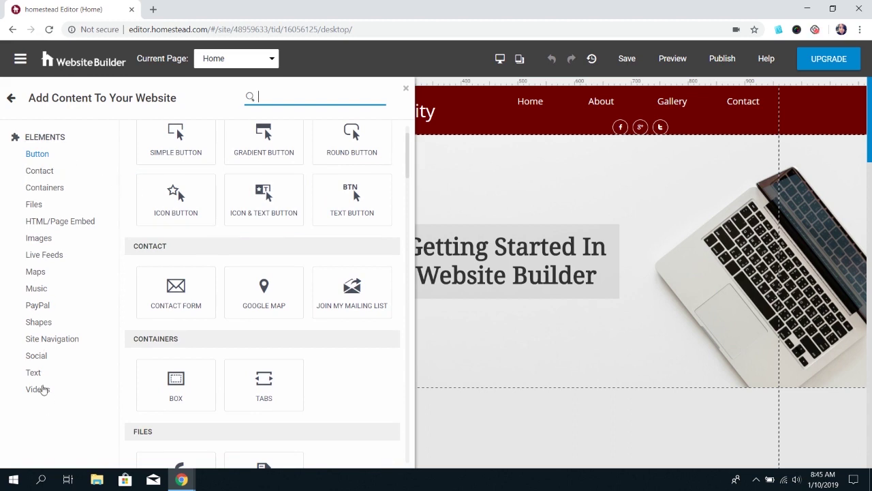
{"action": "left_click", "coordinate": [34, 373]}
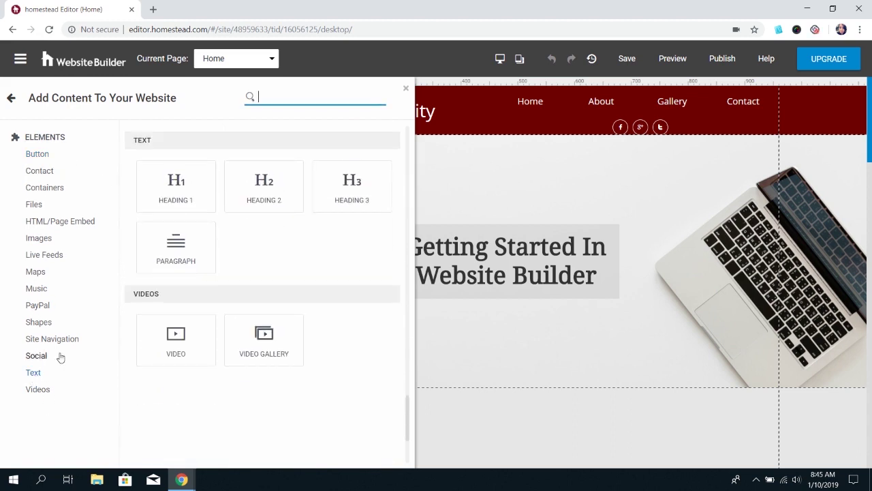
{"action": "left_click", "coordinate": [281, 98]}
{"action": "type", "text": "icon"}
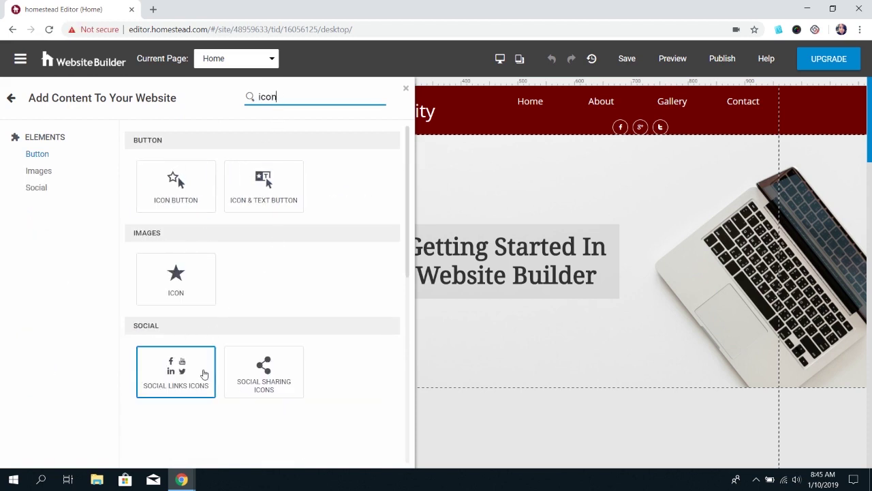
{"action": "double_click", "coordinate": [338, 94]}
{"action": "key", "text": "BackSpace"}
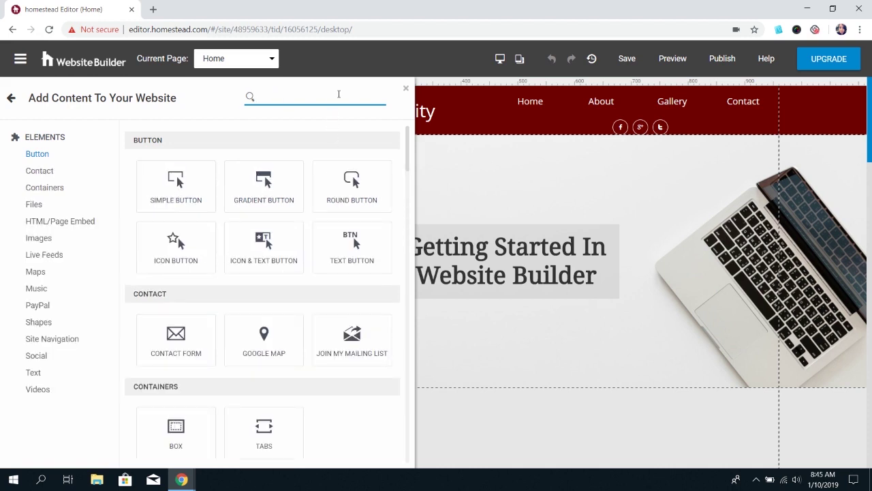
Place a round button above the Getting Started heading in Section A and delete it
{"action": "left_click_drag", "start_coordinate": [348, 181], "coordinate": [479, 192]}
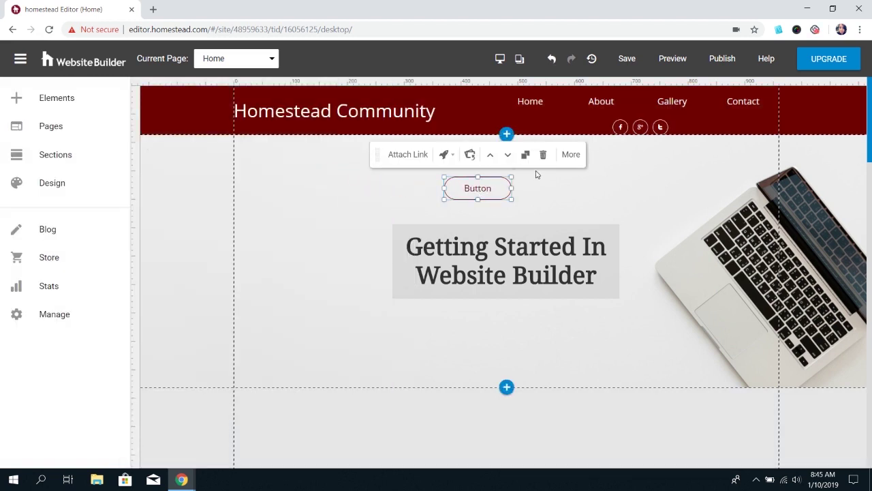
{"action": "left_click", "coordinate": [543, 154]}
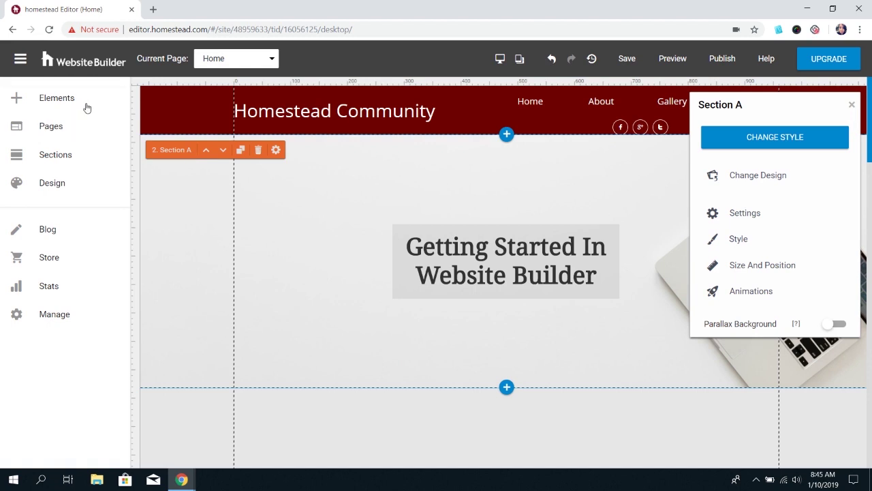
Hide the About page from the desktop menu and show it there again
{"action": "left_click", "coordinate": [60, 130]}
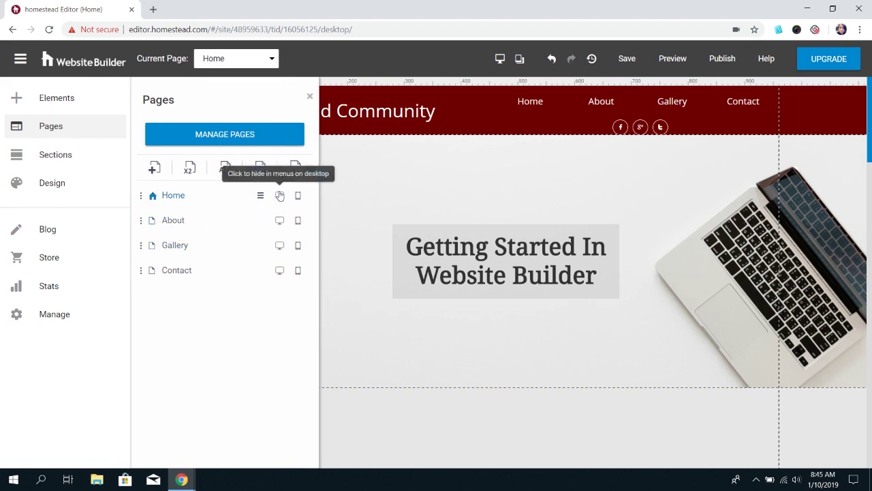
{"action": "left_click", "coordinate": [278, 221]}
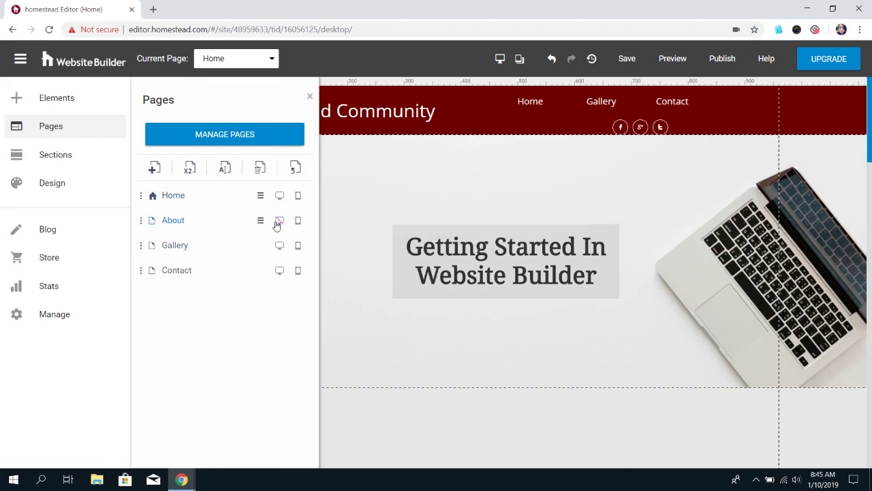
{"action": "left_click", "coordinate": [276, 224]}
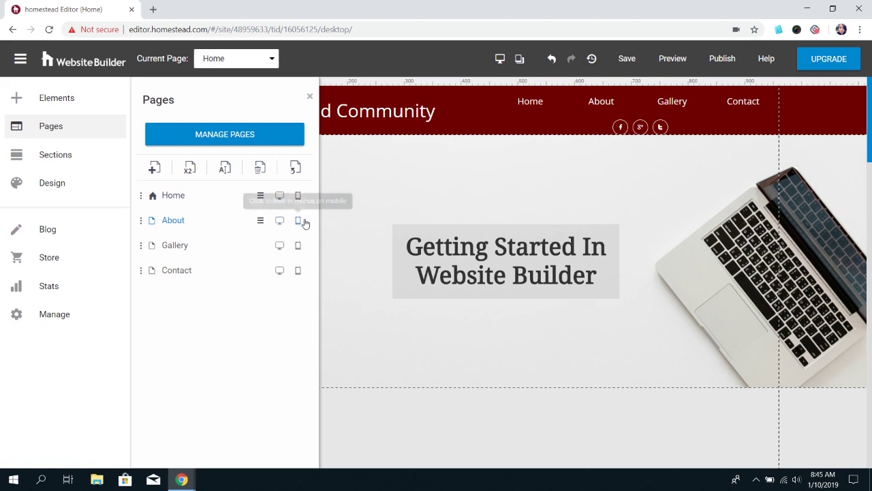
View the About page's options, nest the page under Home, and return it to the top level
{"action": "left_click", "coordinate": [261, 222]}
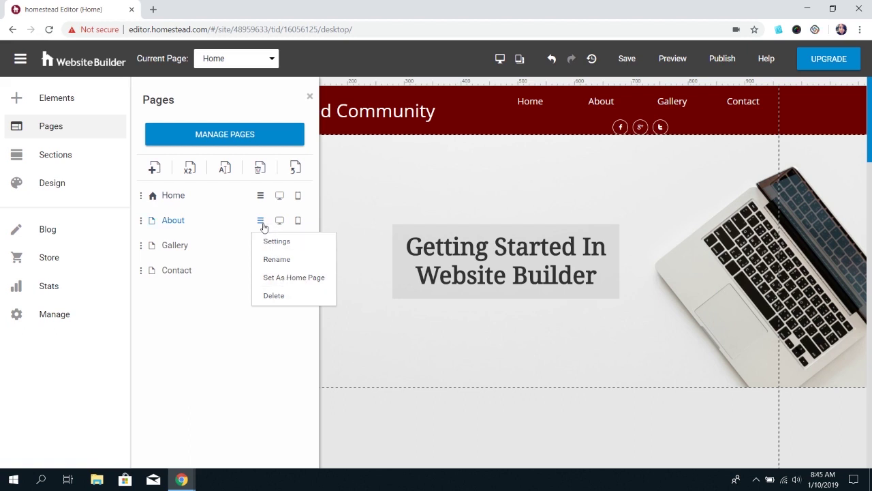
{"action": "left_click", "coordinate": [201, 229]}
{"action": "left_click_drag", "start_coordinate": [200, 229], "coordinate": [219, 234]}
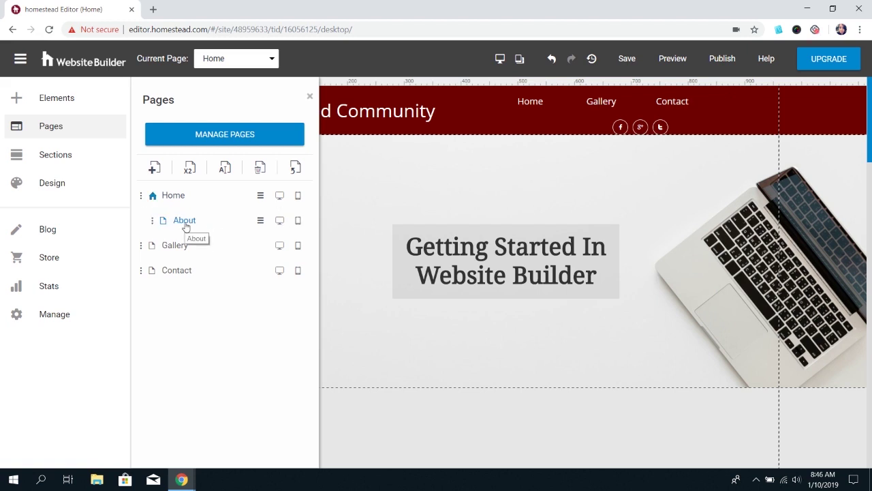
{"action": "mouse_move", "coordinate": [187, 228]}
{"action": "left_mouse_down"}
{"action": "mouse_move", "coordinate": [193, 224]}
{"action": "mouse_move", "coordinate": [171, 226]}
{"action": "mouse_move", "coordinate": [187, 227]}
{"action": "mouse_move", "coordinate": [174, 232]}
{"action": "left_mouse_up"}
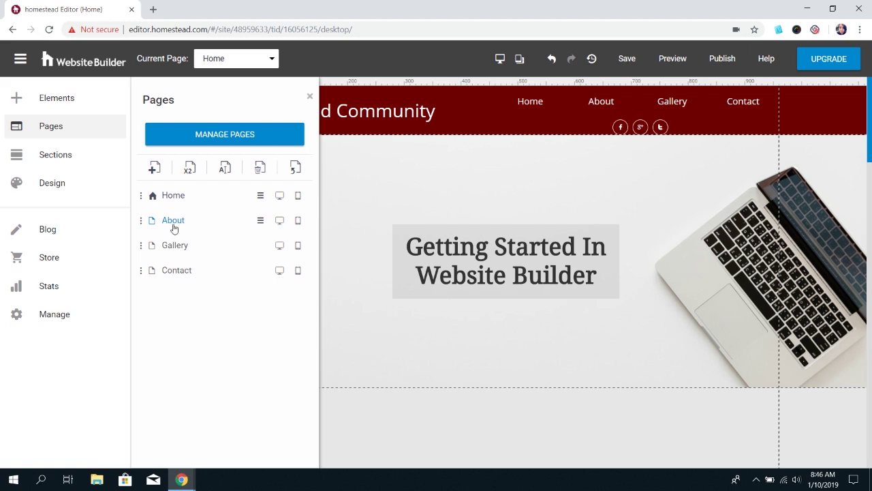
Examine the Home page's information, site, password and SEO settings in Manage Pages and leave them without saving
{"action": "left_click", "coordinate": [213, 142]}
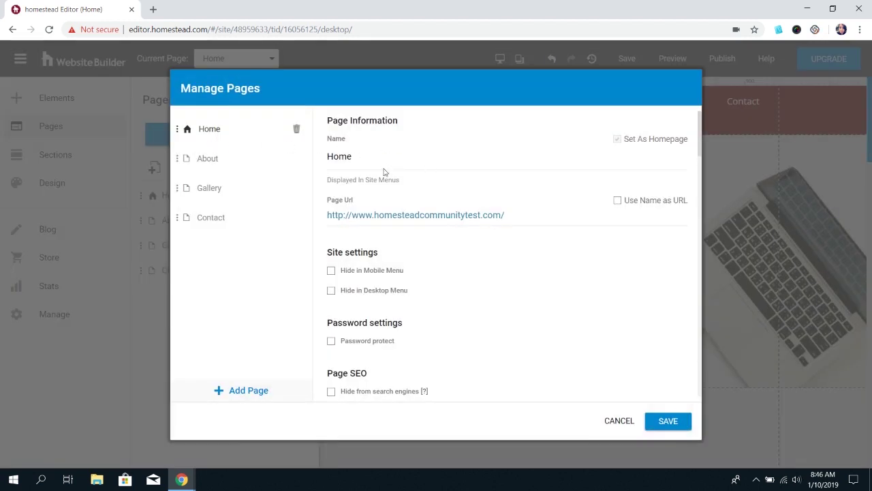
{"action": "scroll", "coordinate": [432, 208], "scroll_direction": "down", "scroll_amount": 1}
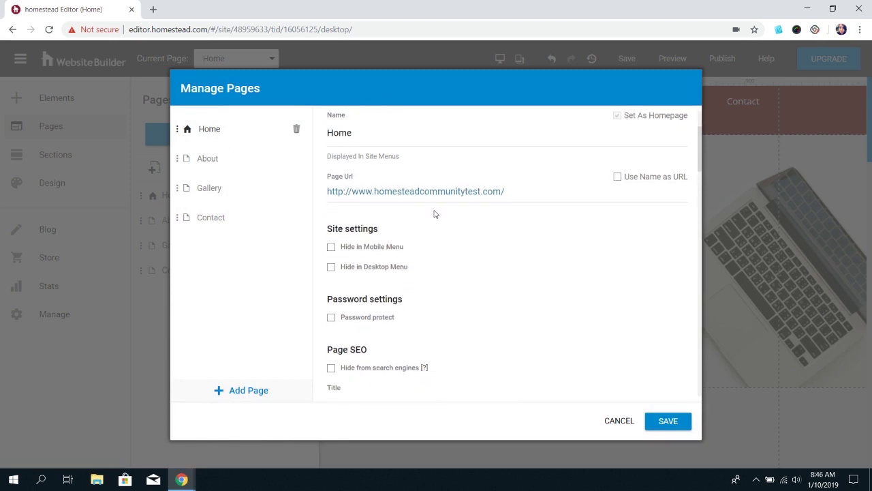
{"action": "scroll", "coordinate": [342, 256], "scroll_direction": "down", "scroll_amount": 3}
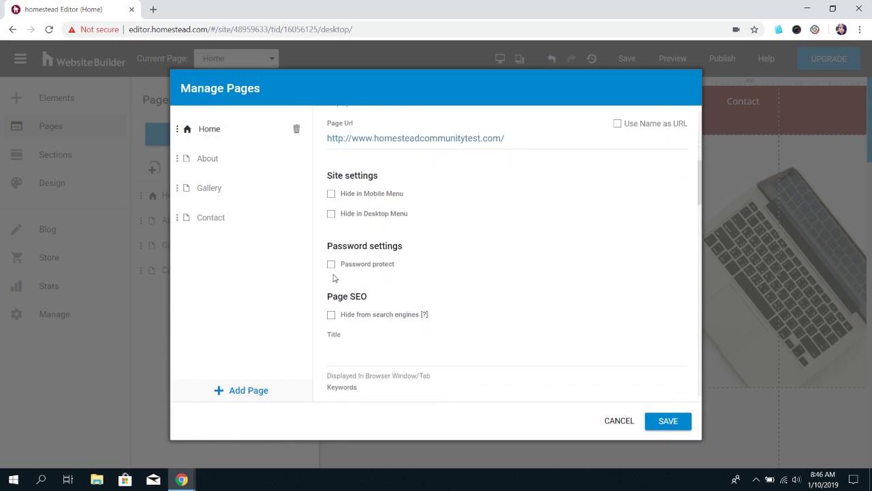
{"action": "scroll", "coordinate": [337, 266], "scroll_direction": "down", "scroll_amount": 5}
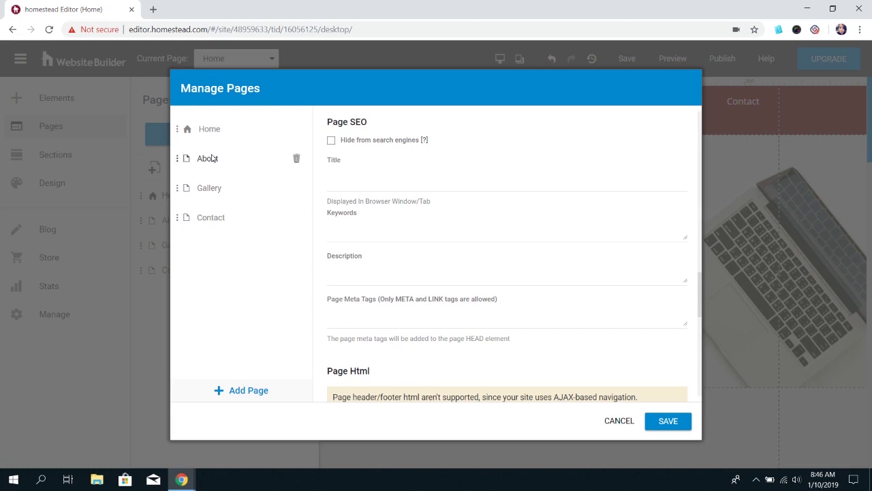
{"action": "left_click", "coordinate": [620, 420]}
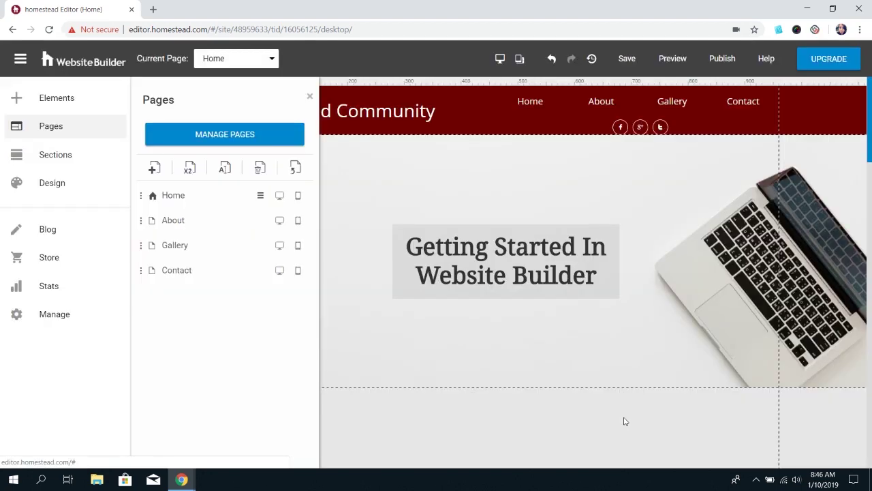
Examine the Home page's sections by selecting Section A, Section B, Section C, the footer and the header on the page
{"action": "left_click", "coordinate": [82, 167]}
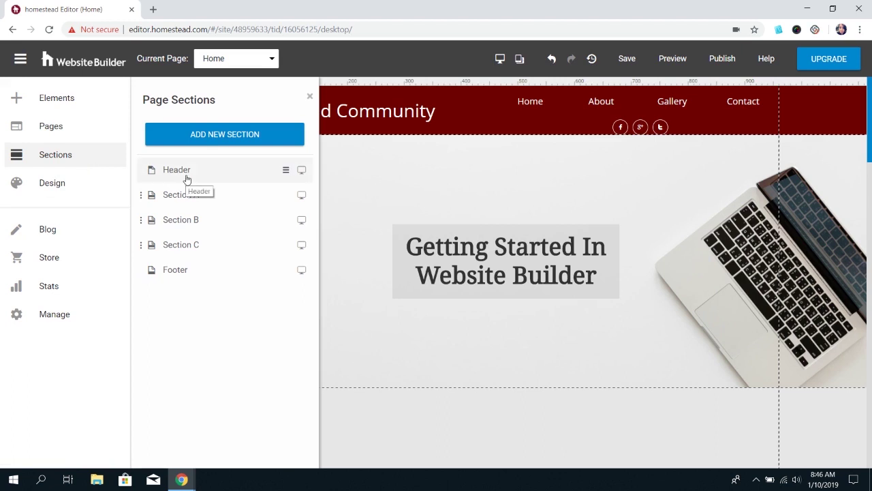
{"action": "left_click", "coordinate": [354, 199]}
{"action": "scroll", "coordinate": [291, 233], "scroll_direction": "down", "scroll_amount": 2}
{"action": "left_click", "coordinate": [195, 295]}
{"action": "scroll", "coordinate": [332, 316], "scroll_direction": "down", "scroll_amount": 2}
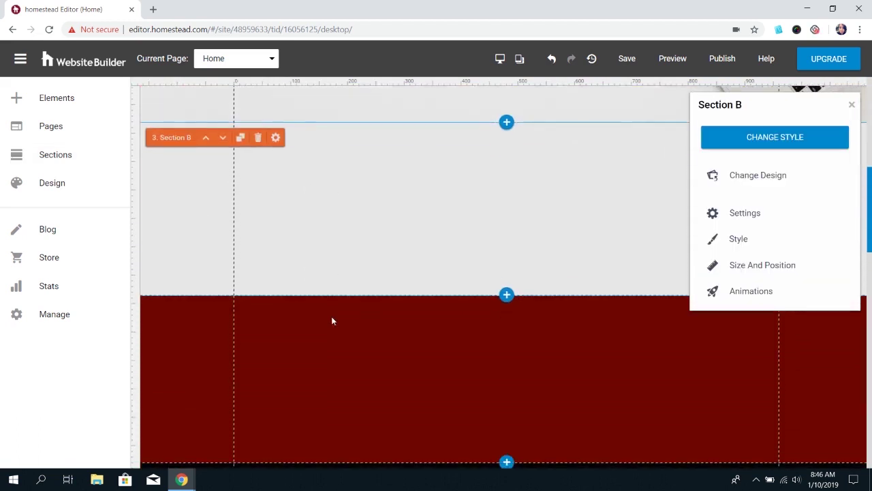
{"action": "left_click", "coordinate": [332, 335]}
{"action": "scroll", "coordinate": [333, 335], "scroll_direction": "down", "scroll_amount": 3}
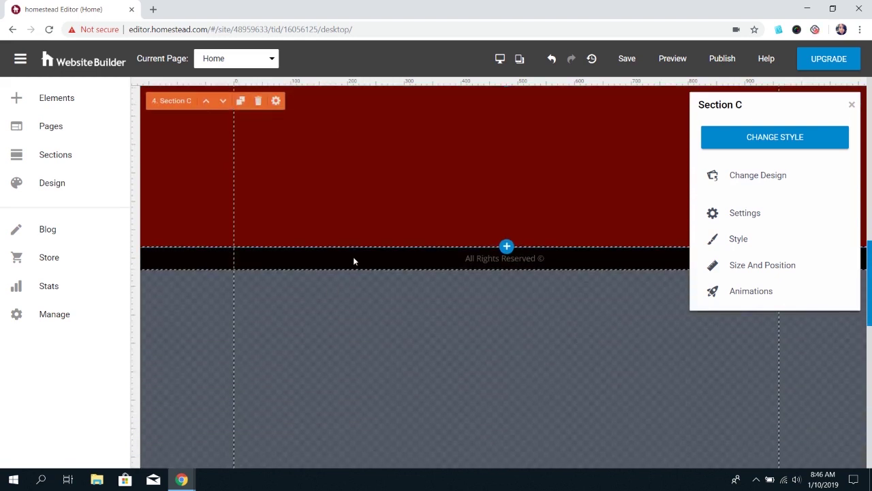
{"action": "left_click", "coordinate": [353, 259]}
{"action": "scroll", "coordinate": [354, 259], "scroll_direction": "up", "scroll_amount": 10}
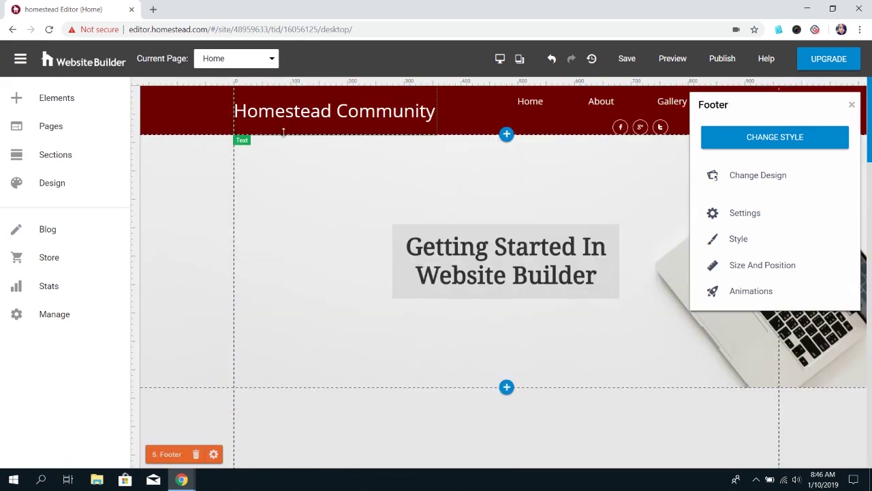
{"action": "left_click", "coordinate": [219, 119]}
Jump to Section C, Section B, Section A and the header from the list of page sections
{"action": "left_click", "coordinate": [69, 157]}
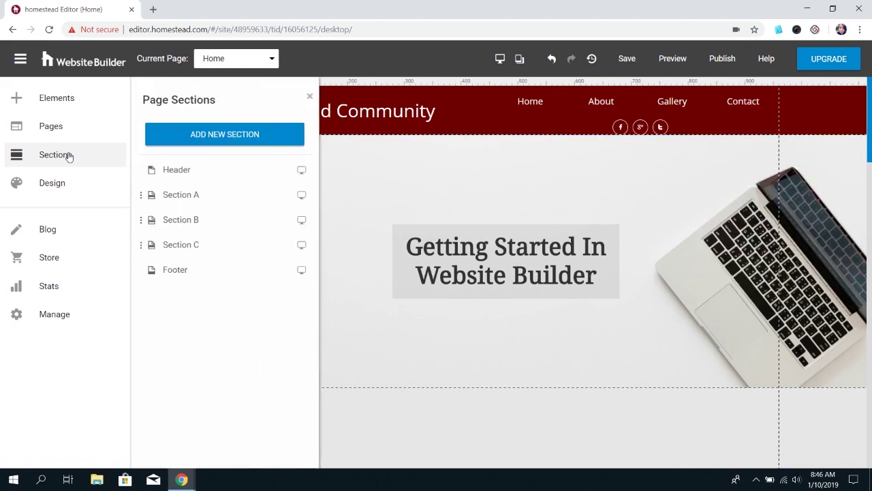
{"action": "left_click", "coordinate": [181, 251]}
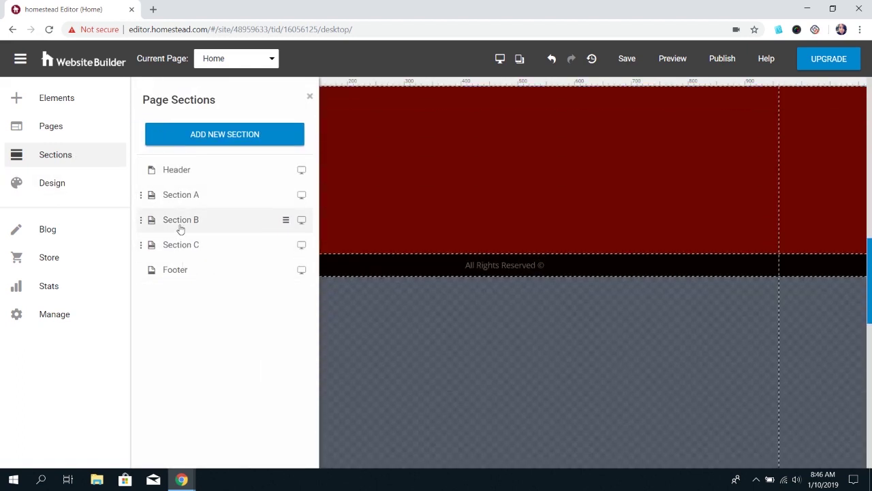
{"action": "left_click", "coordinate": [180, 230]}
{"action": "left_click", "coordinate": [181, 203]}
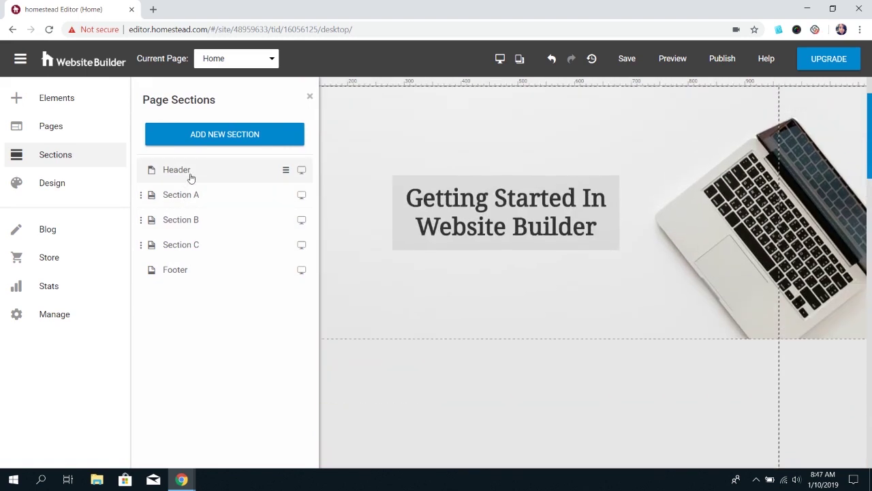
{"action": "left_click", "coordinate": [191, 177]}
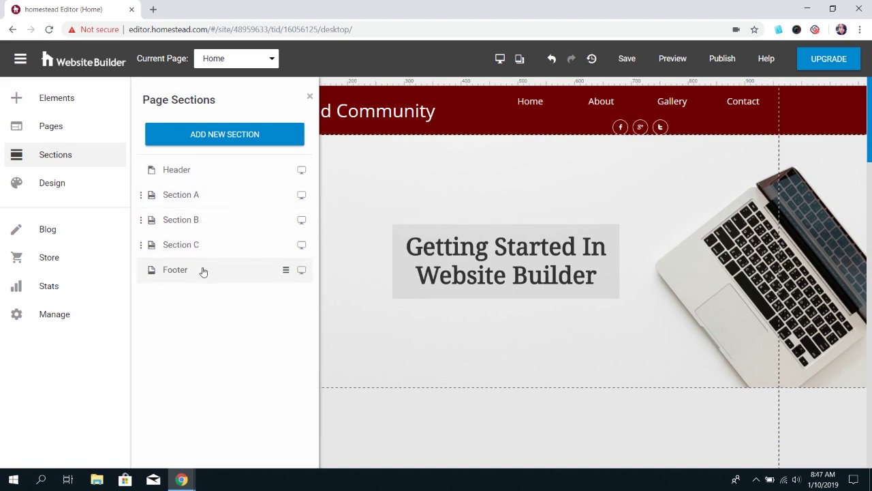
{"action": "left_click_drag", "start_coordinate": [200, 245], "coordinate": [211, 266]}
Change the site background colour to red, check it on the page, and set it back to white
{"action": "left_click", "coordinate": [26, 184]}
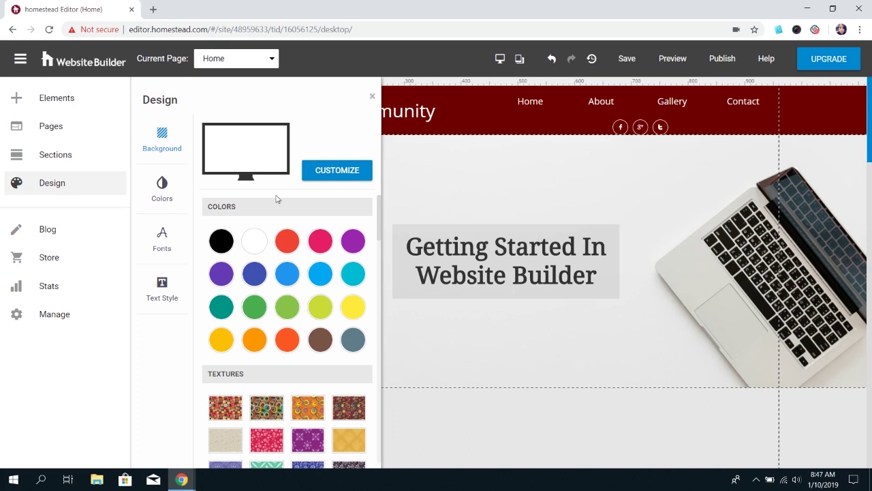
{"action": "left_click", "coordinate": [287, 241]}
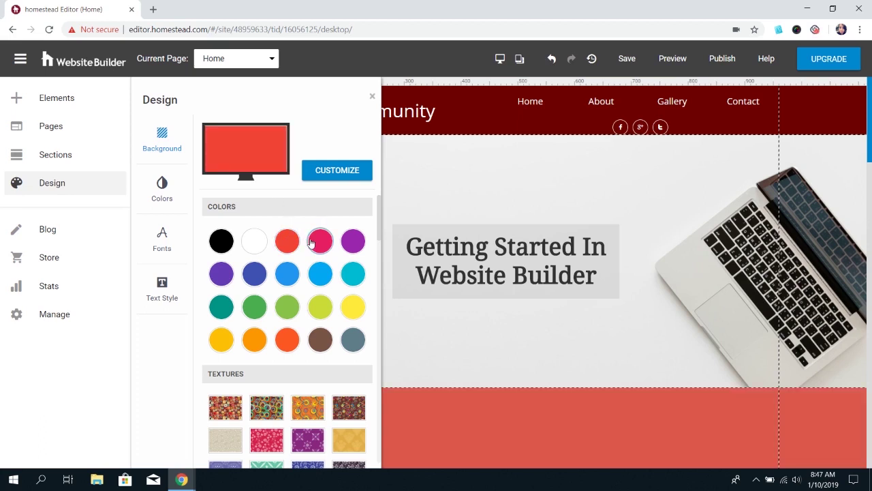
{"action": "left_click", "coordinate": [467, 177]}
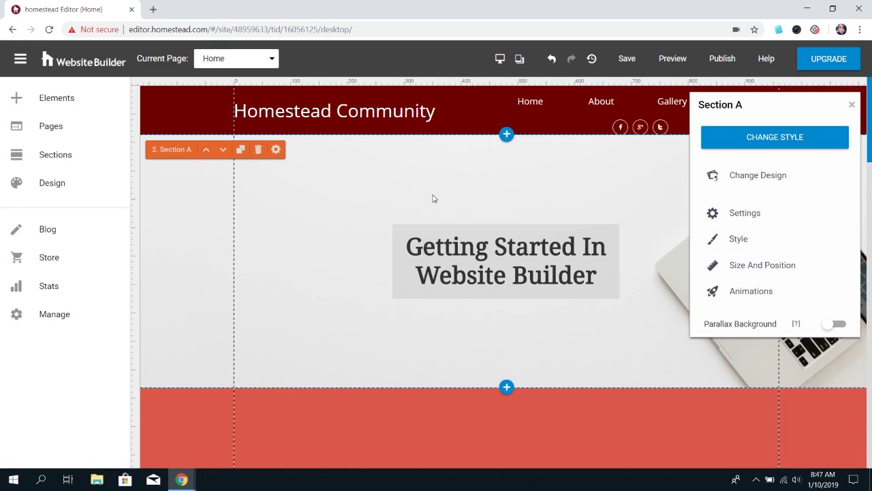
{"action": "scroll", "coordinate": [431, 195], "scroll_direction": "down", "scroll_amount": 2}
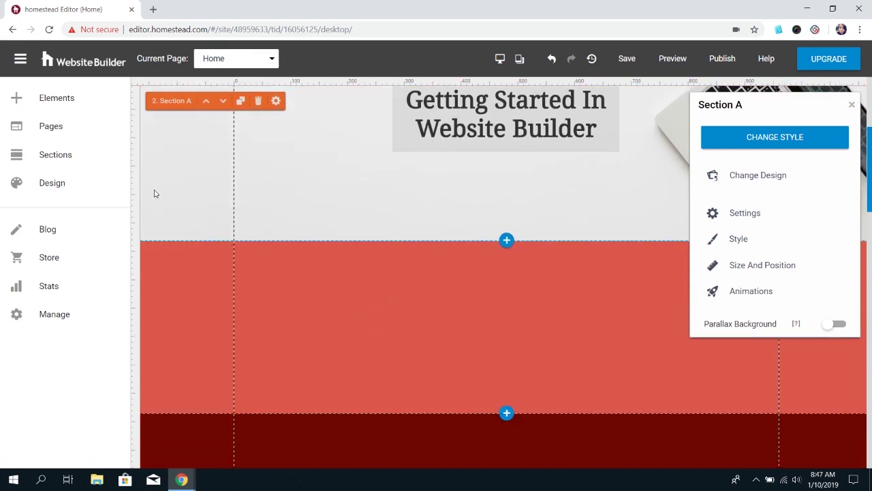
{"action": "left_click", "coordinate": [89, 187]}
{"action": "left_click", "coordinate": [254, 241]}
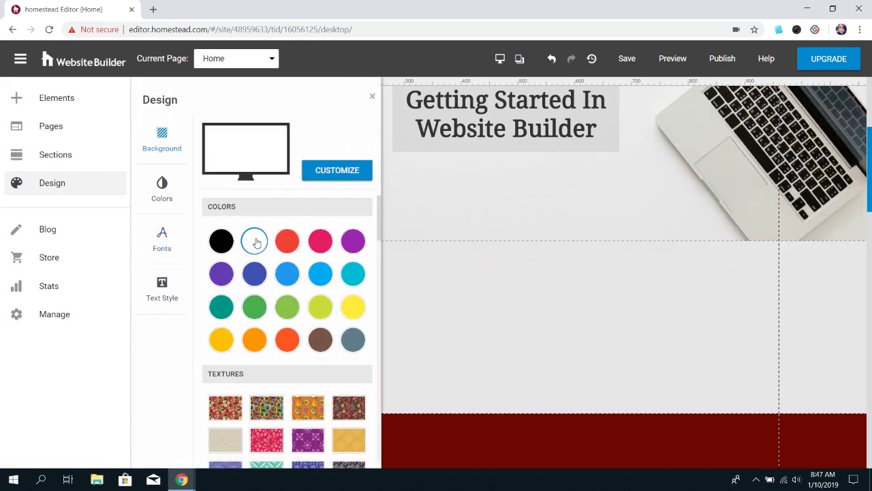
Review the site colour palette and its colour editor, and open the site's font presets
{"action": "left_click", "coordinate": [154, 180]}
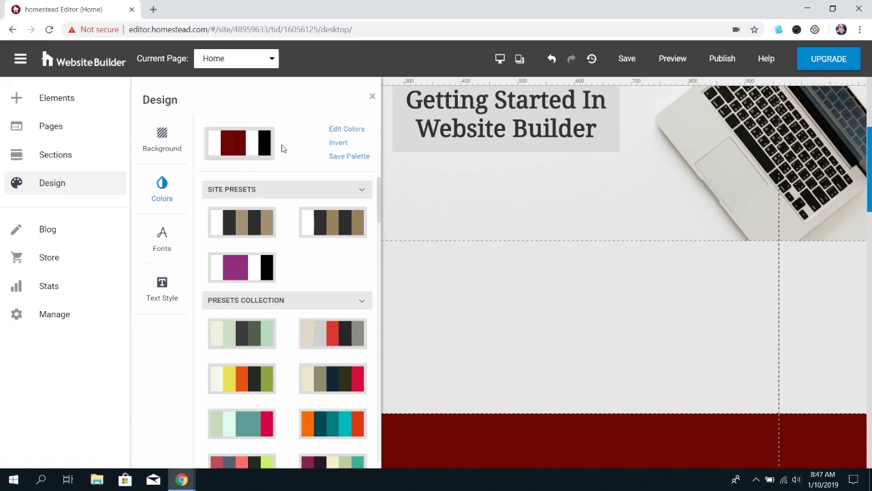
{"action": "left_click", "coordinate": [346, 129]}
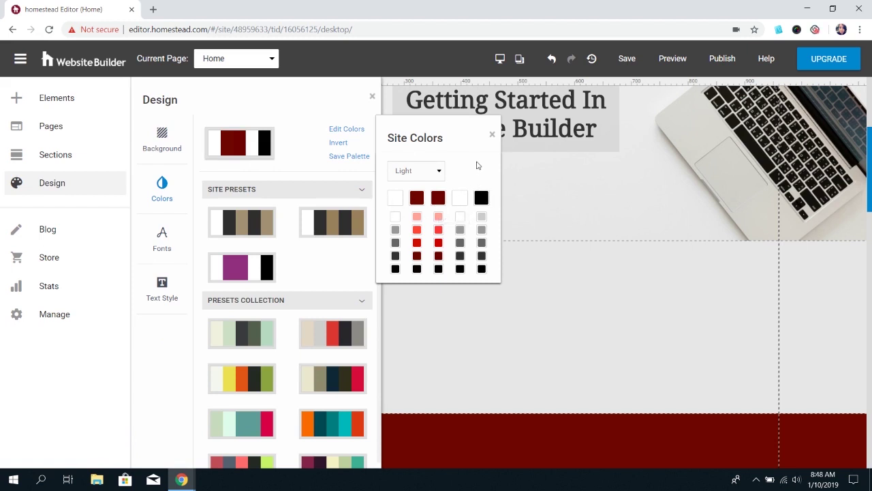
{"action": "left_click", "coordinate": [298, 150]}
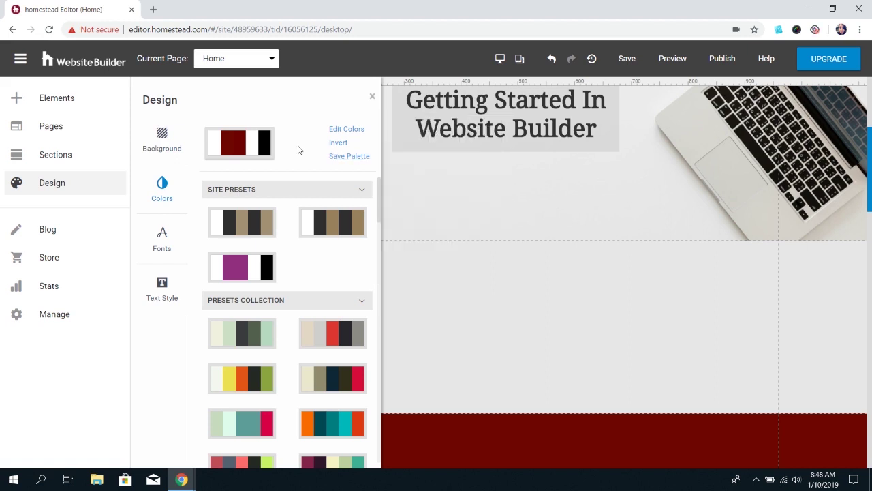
{"action": "left_click", "coordinate": [161, 235]}
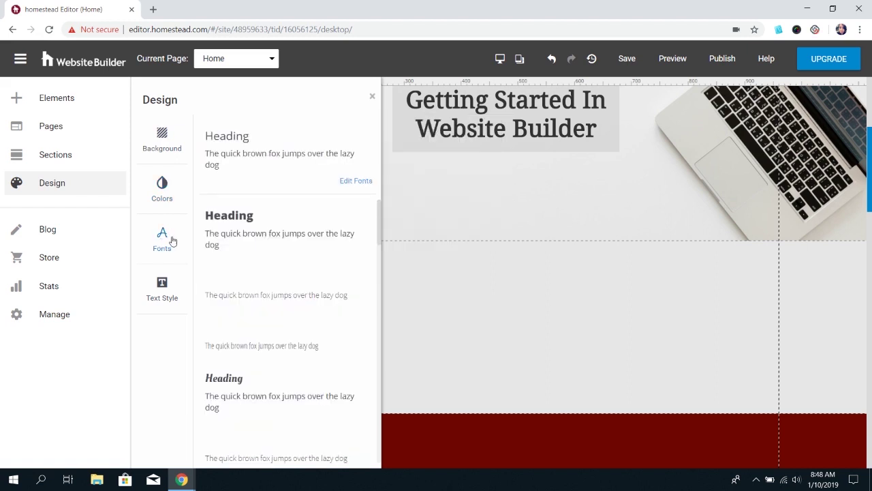
Browse the site's font presets and review the text styles from Paragraph Title to Body Extra Small
{"action": "scroll", "coordinate": [240, 313], "scroll_direction": "down", "scroll_amount": 5}
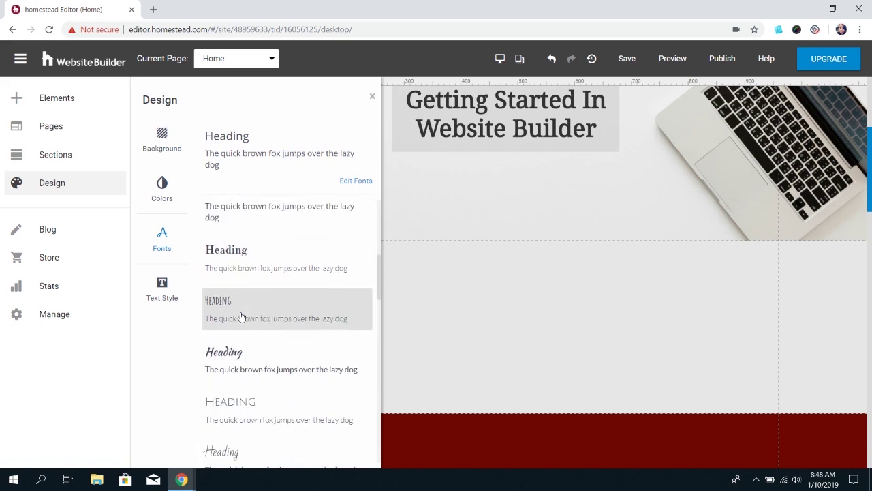
{"action": "scroll", "coordinate": [241, 315], "scroll_direction": "down", "scroll_amount": 6}
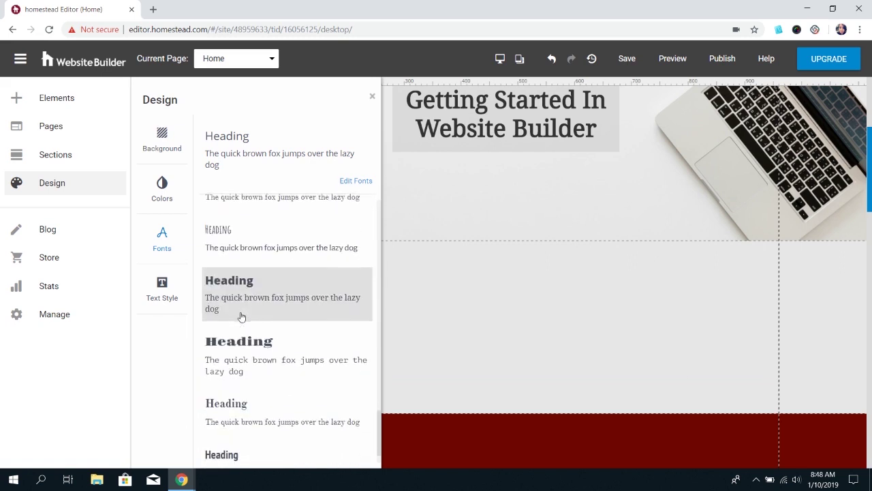
{"action": "left_click", "coordinate": [162, 283]}
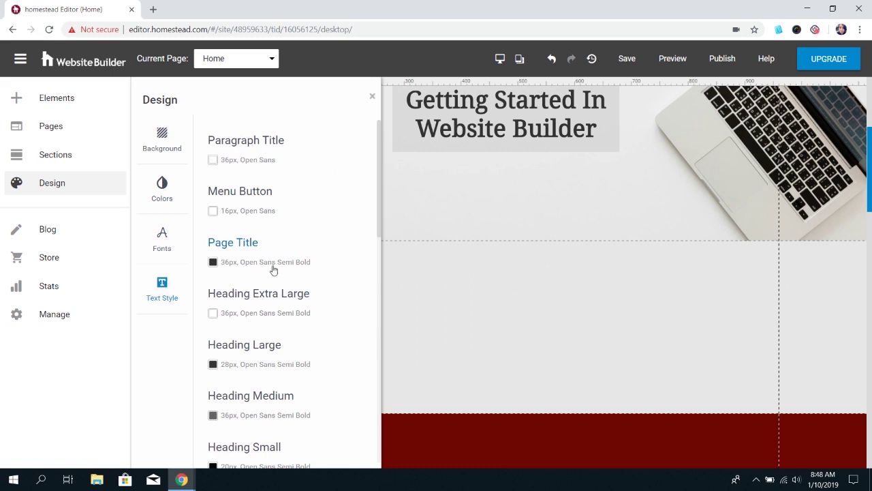
{"action": "scroll", "coordinate": [281, 265], "scroll_direction": "down", "scroll_amount": 2}
{"action": "scroll", "coordinate": [282, 266], "scroll_direction": "down", "scroll_amount": 3}
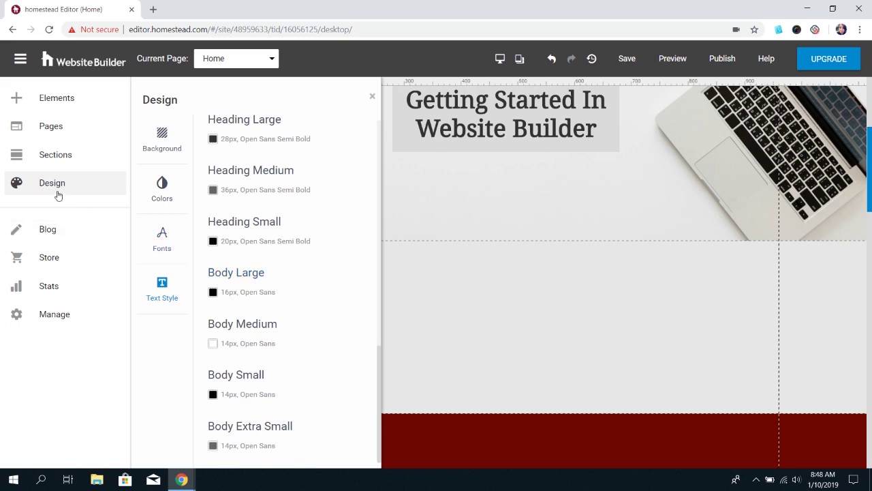
Review the blog and store creation options, including the available blog templates
{"action": "left_click", "coordinate": [47, 231]}
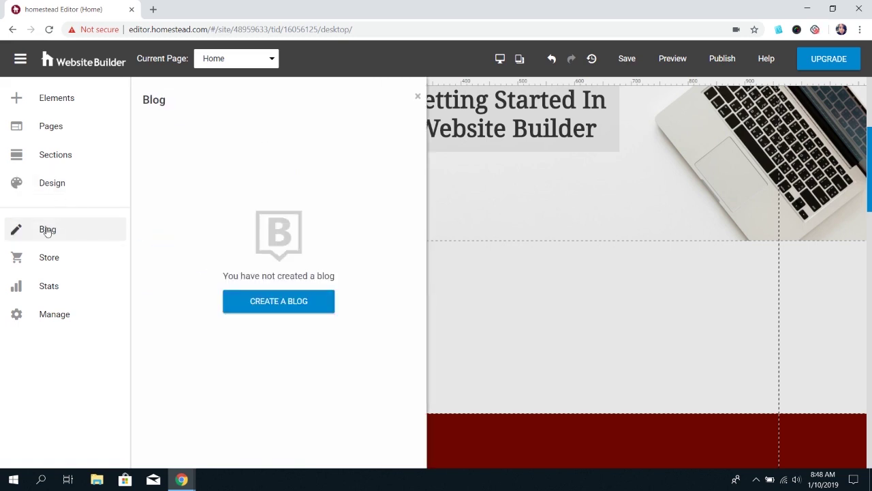
{"action": "left_click", "coordinate": [43, 259]}
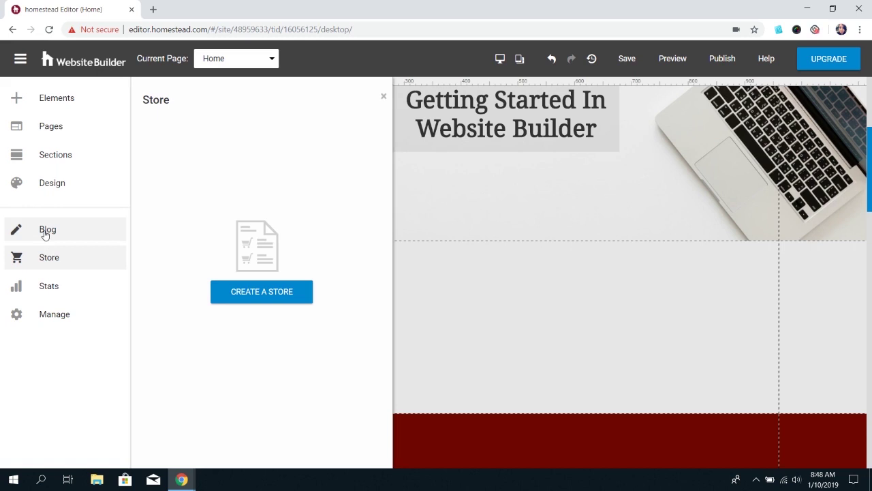
{"action": "left_click", "coordinate": [45, 231]}
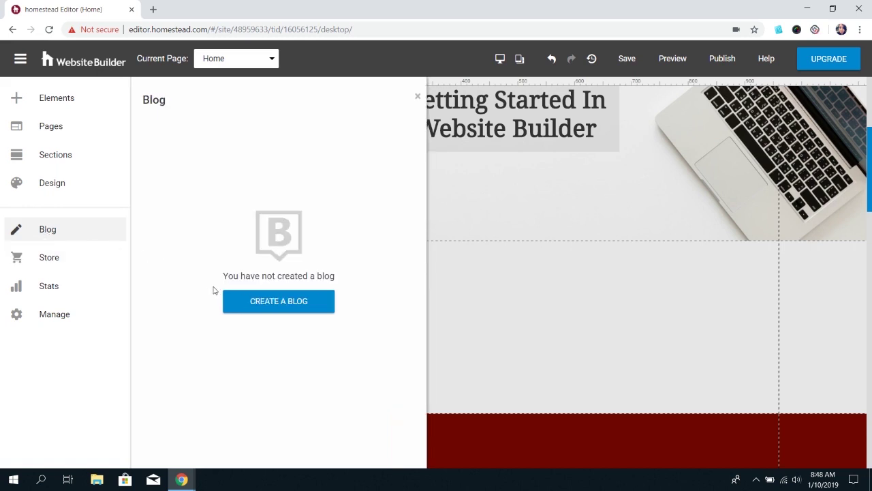
{"action": "left_click", "coordinate": [248, 308]}
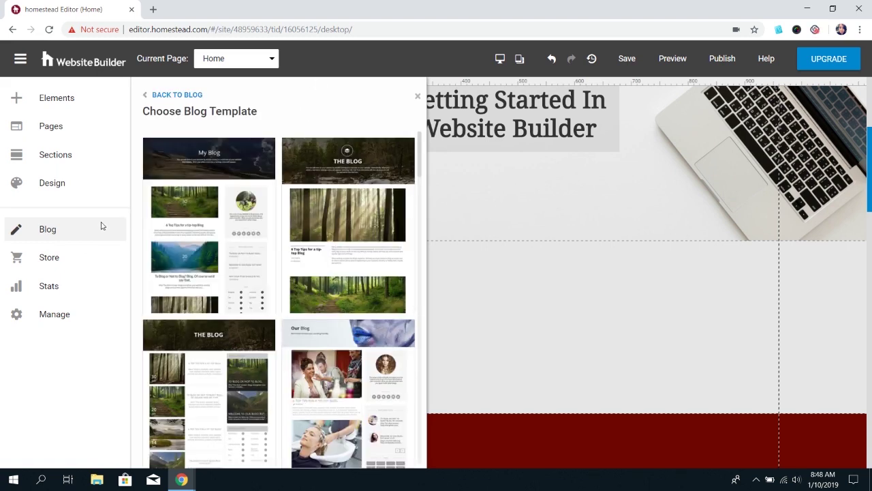
{"action": "left_click", "coordinate": [94, 259]}
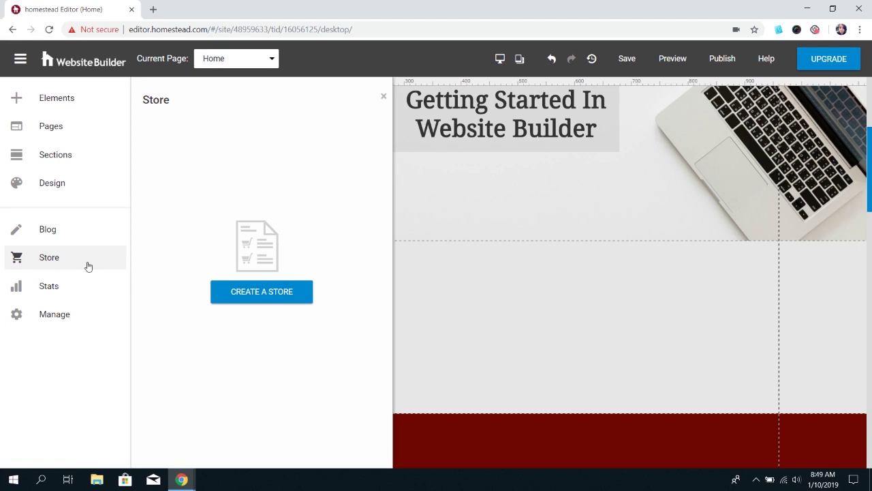
Review the website overview statistics, including the visitor chart and visitors map, and return to the editor
{"action": "left_click", "coordinate": [49, 287]}
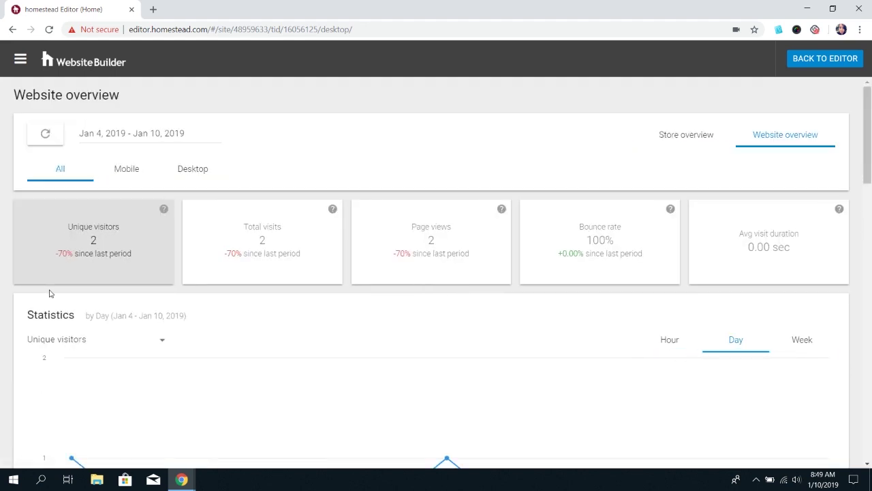
{"action": "scroll", "coordinate": [315, 295], "scroll_direction": "down", "scroll_amount": 3}
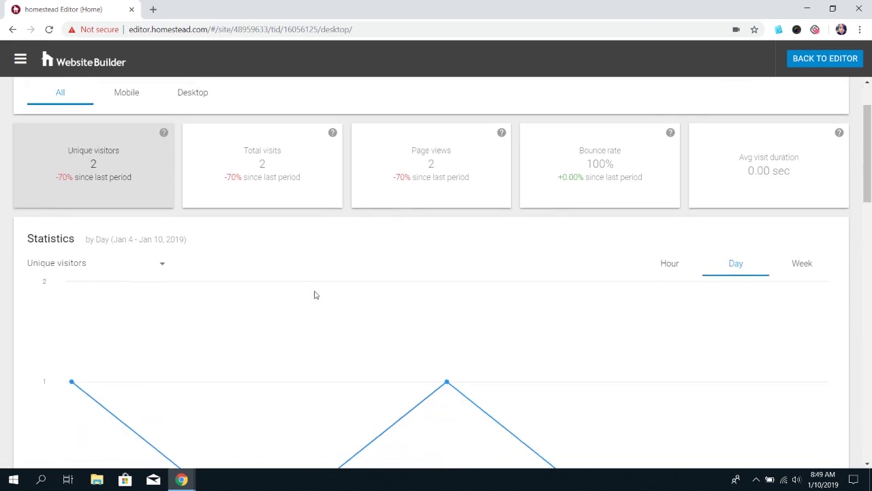
{"action": "scroll", "coordinate": [315, 295], "scroll_direction": "down", "scroll_amount": 5}
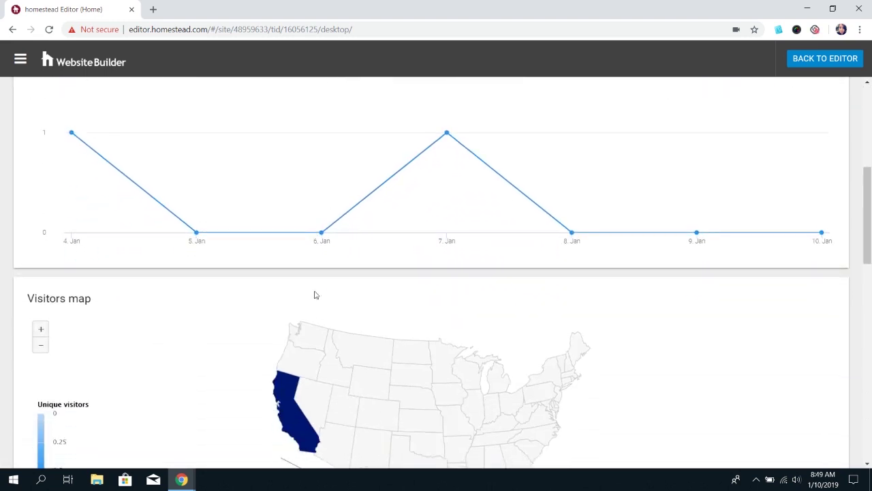
{"action": "scroll", "coordinate": [315, 294], "scroll_direction": "up", "scroll_amount": 8}
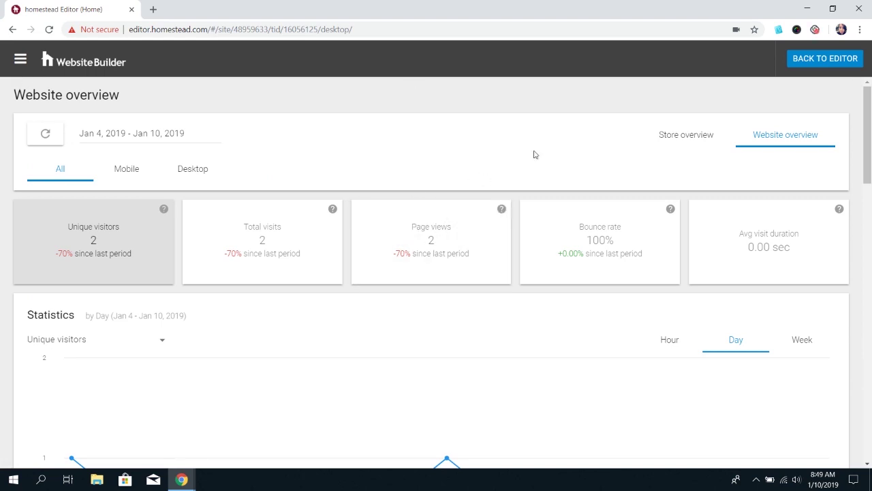
{"action": "left_click", "coordinate": [816, 61]}
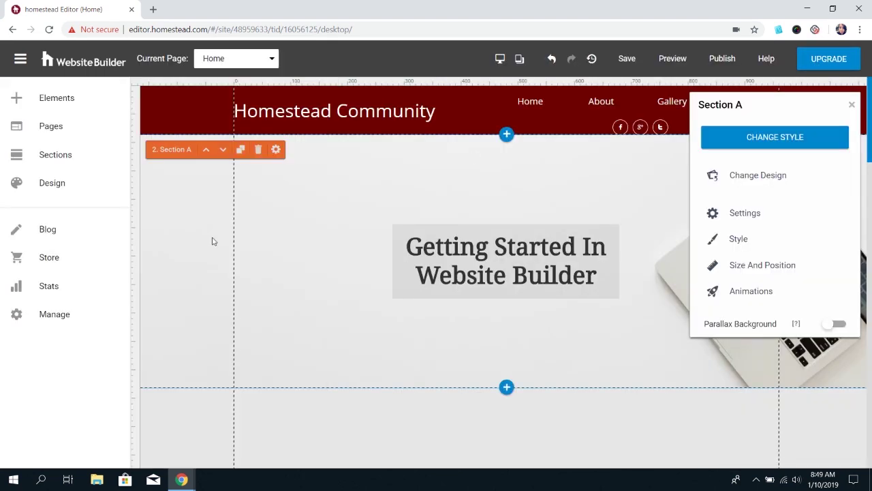
Preview the 09:21:22 version from December 27, 2018 in the site's save history, and return to the editor
{"action": "left_click", "coordinate": [58, 307]}
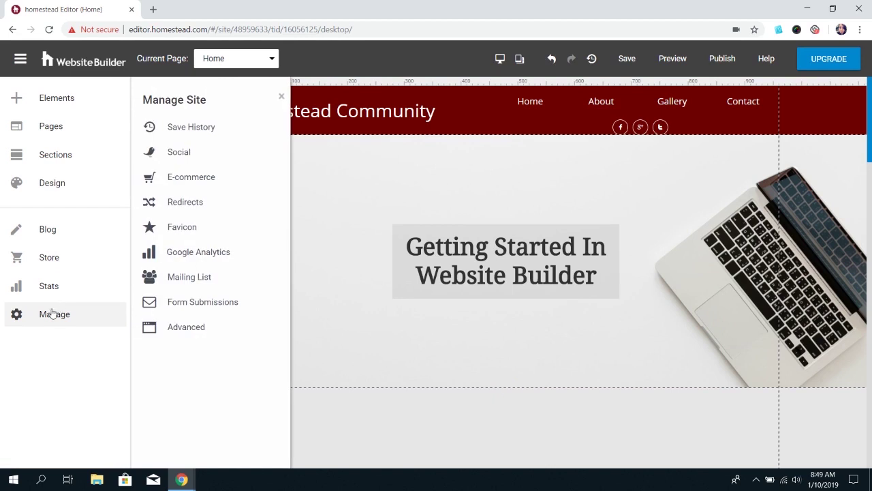
{"action": "left_click", "coordinate": [198, 129]}
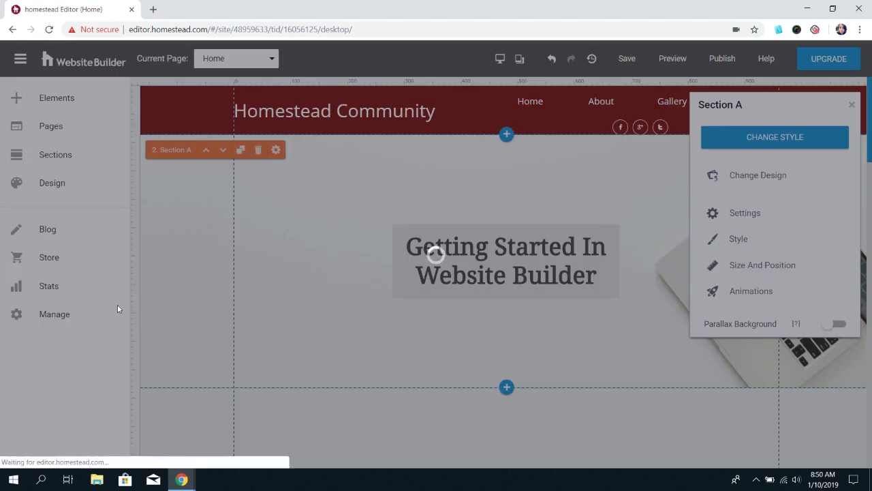
{"action": "scroll", "coordinate": [117, 310], "scroll_direction": "down", "scroll_amount": 2}
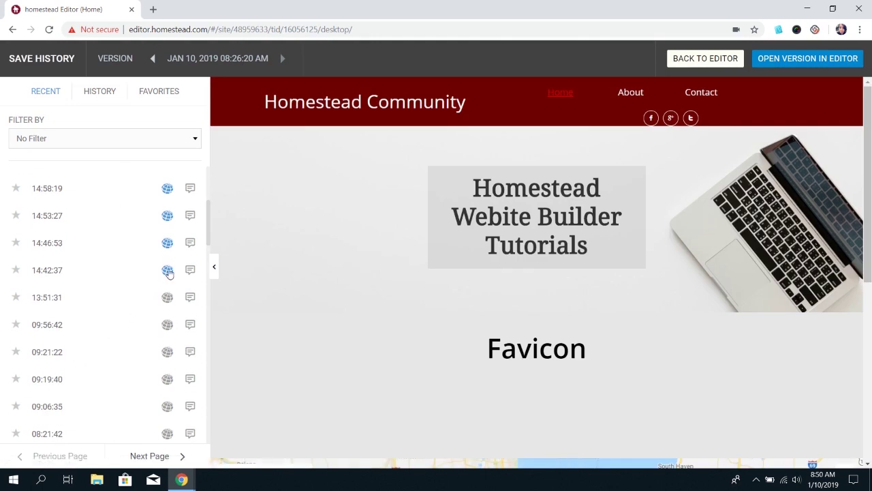
{"action": "left_click", "coordinate": [63, 350]}
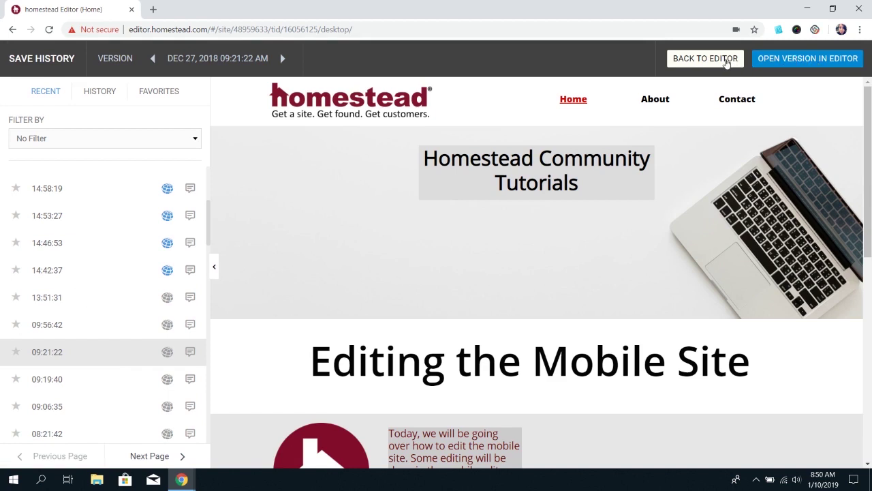
{"action": "left_click", "coordinate": [727, 59]}
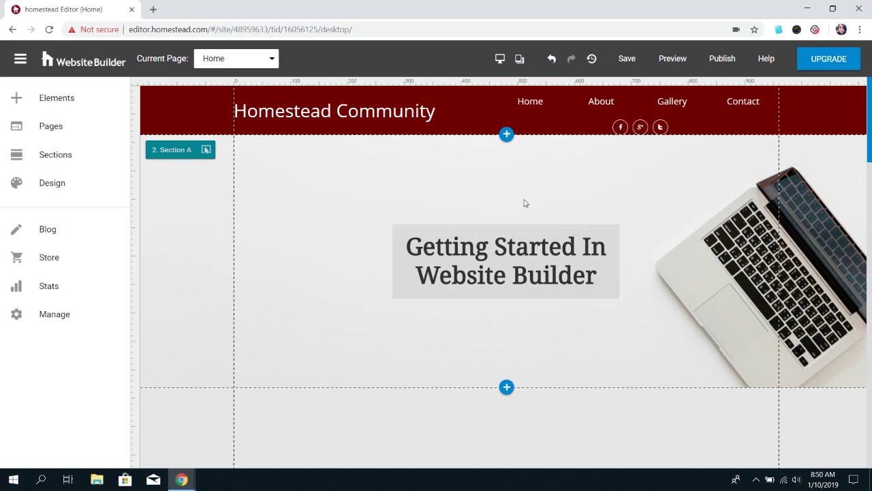
View the site's mailing list and its advanced settings, closing both without making changes
{"action": "left_click", "coordinate": [53, 316]}
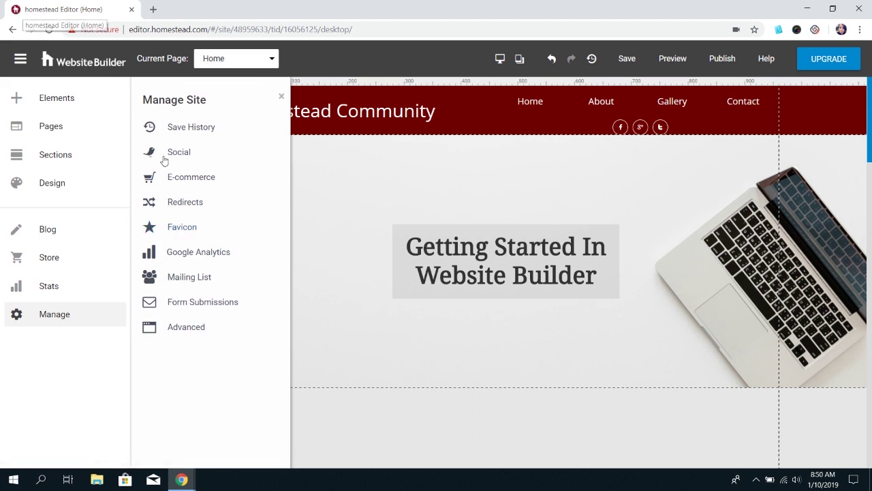
{"action": "left_click", "coordinate": [184, 281]}
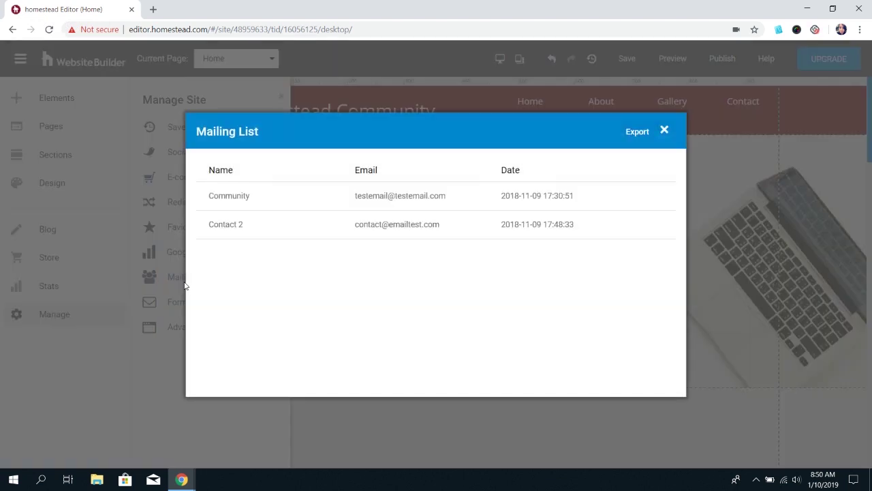
{"action": "left_click", "coordinate": [663, 132]}
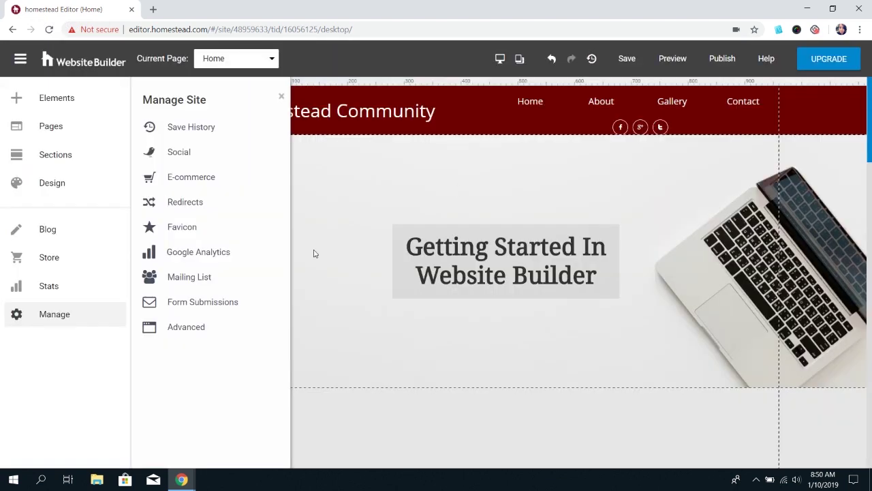
{"action": "left_click", "coordinate": [180, 326]}
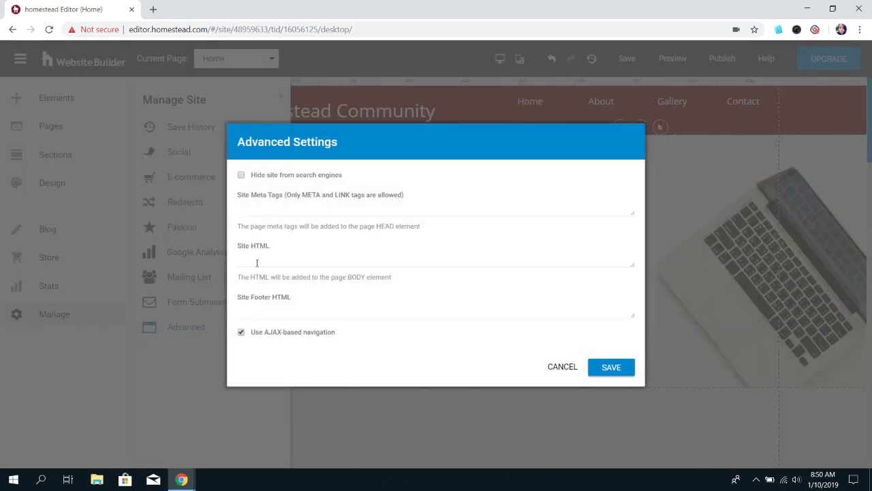
{"action": "left_click", "coordinate": [560, 366]}
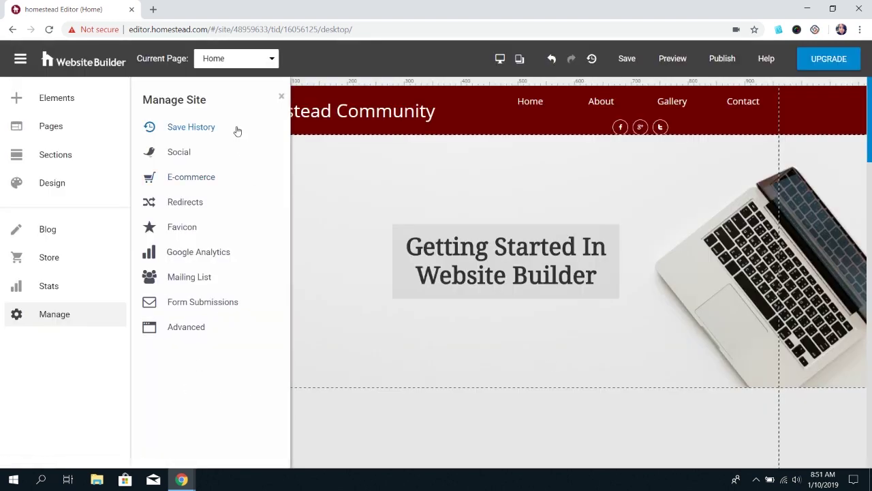